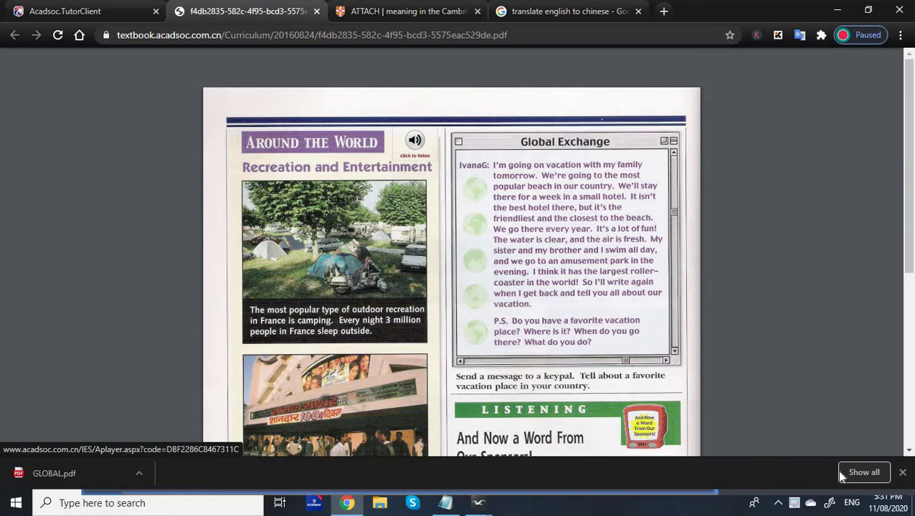
Step: Open the lesson page's "click to listen" audio link and download its MP3 file
right_click(414, 139)
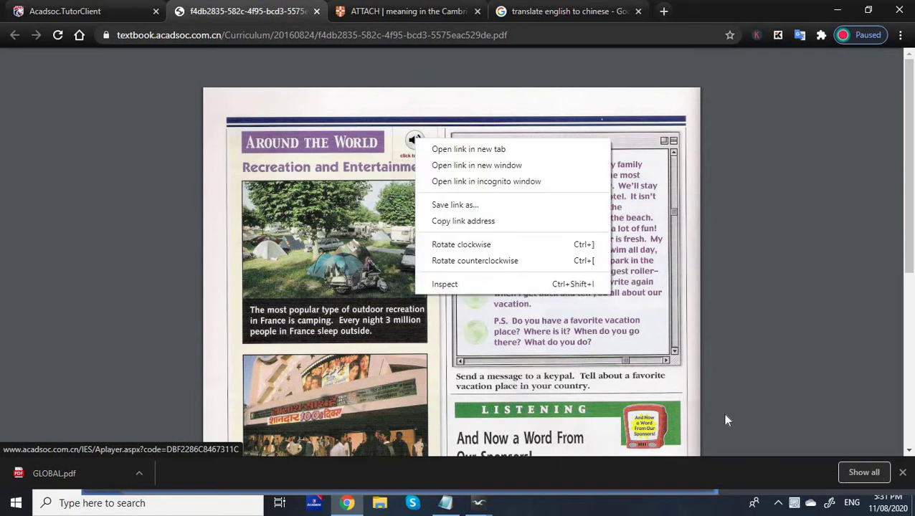
click(453, 151)
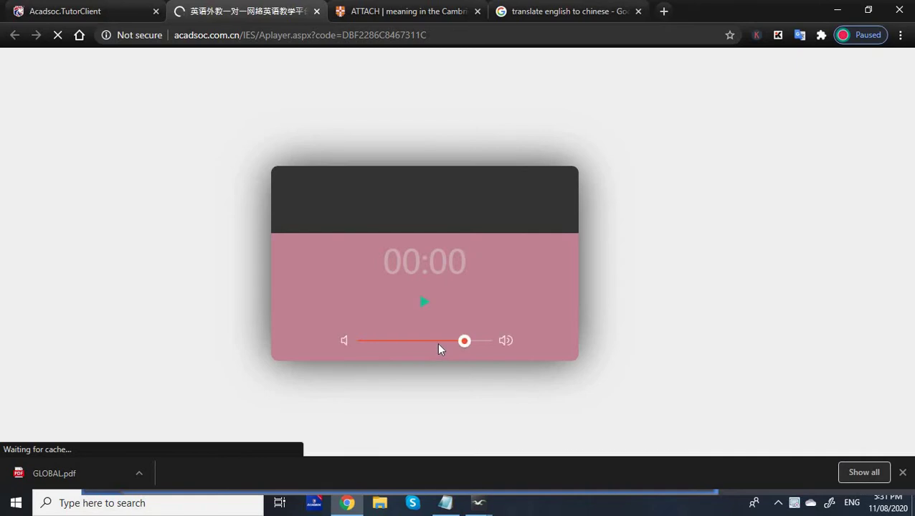
click(431, 377)
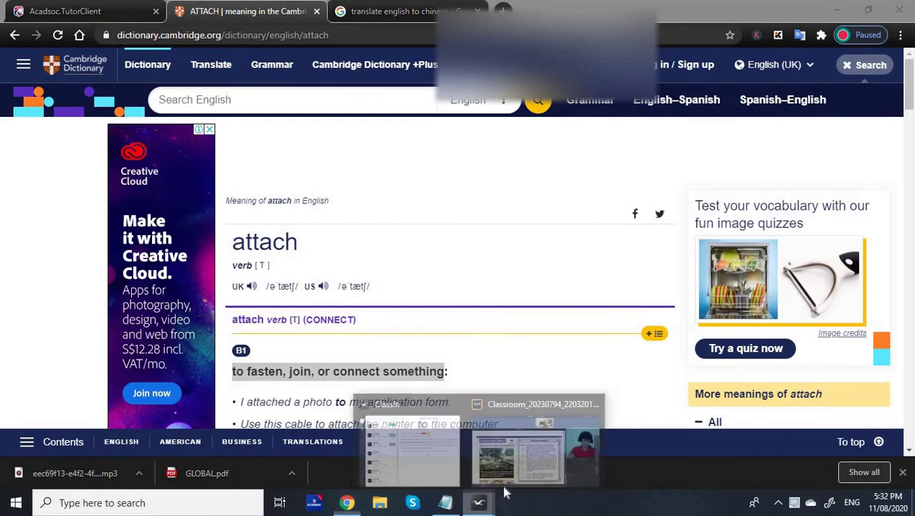
Step: Switch to the online classroom window and upload the MP3 eec69f13-e4f2-4f51-818d-460267be499a from the Downloads folder to My CloudDisk
click(517, 459)
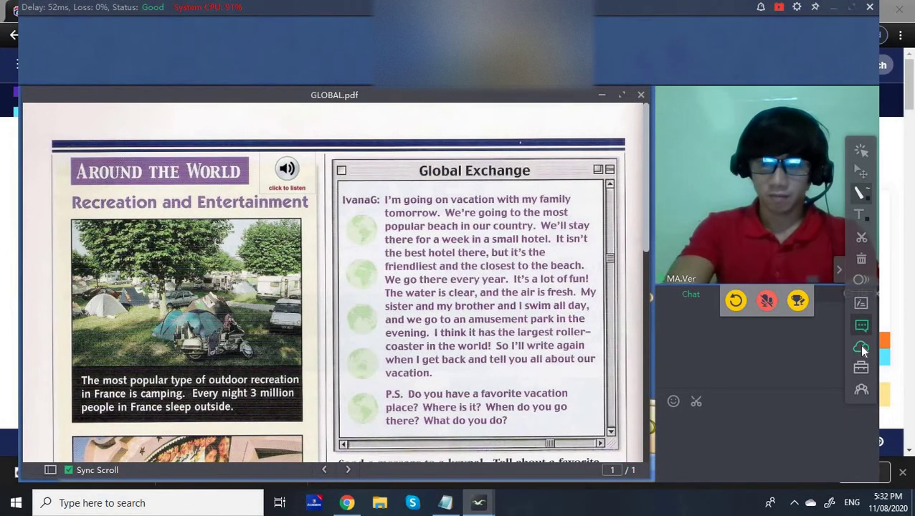
click(862, 348)
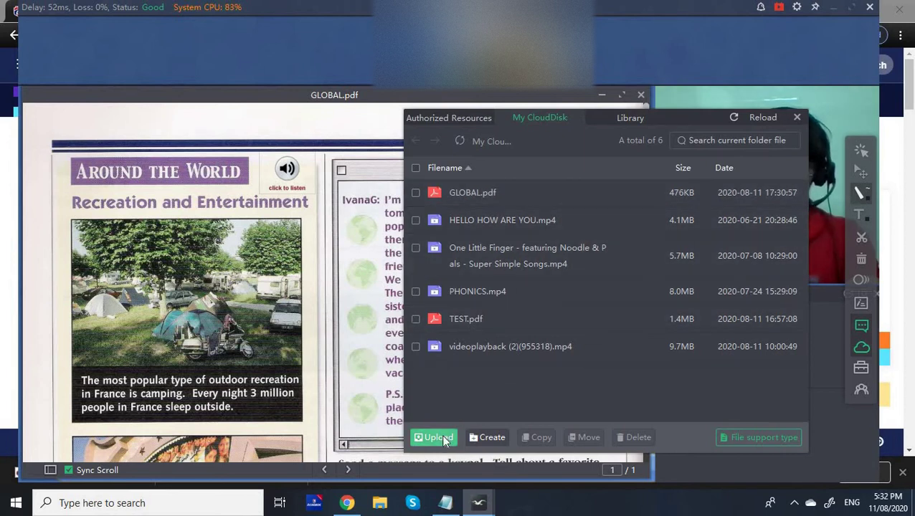
click(443, 438)
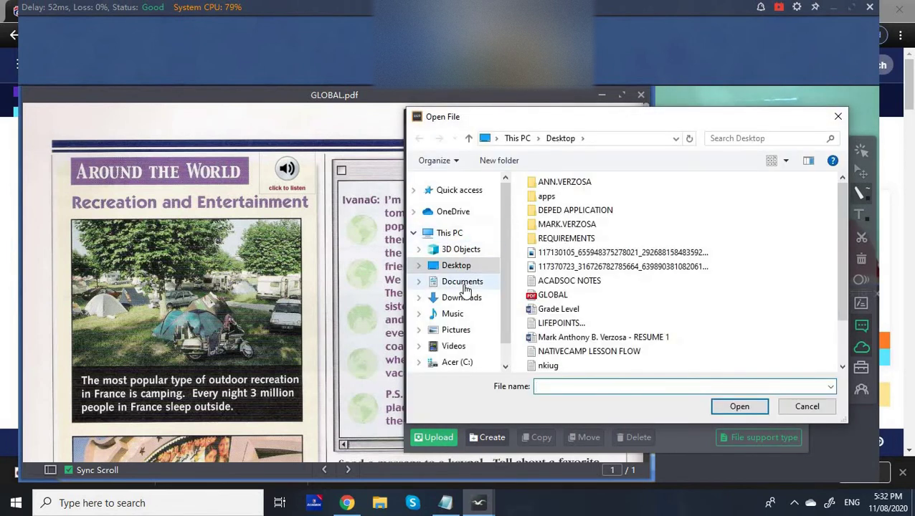
click(461, 298)
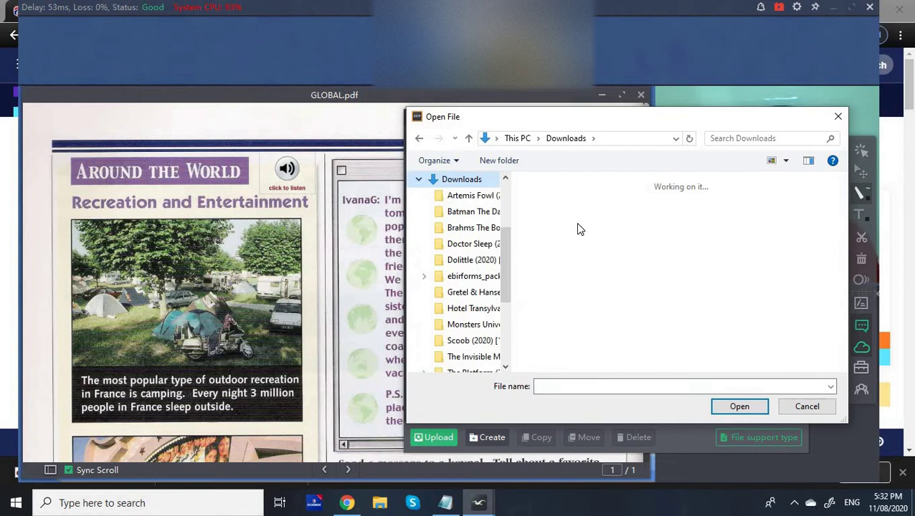
click(598, 261)
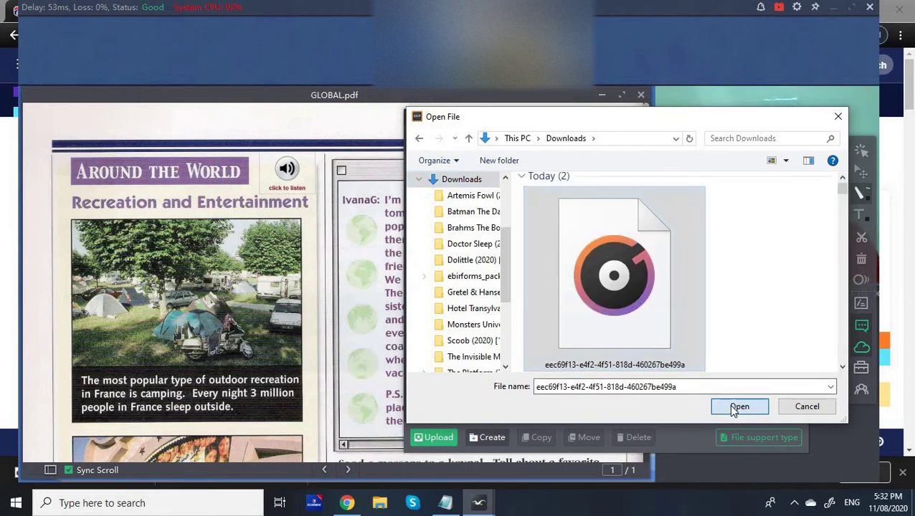
click(733, 407)
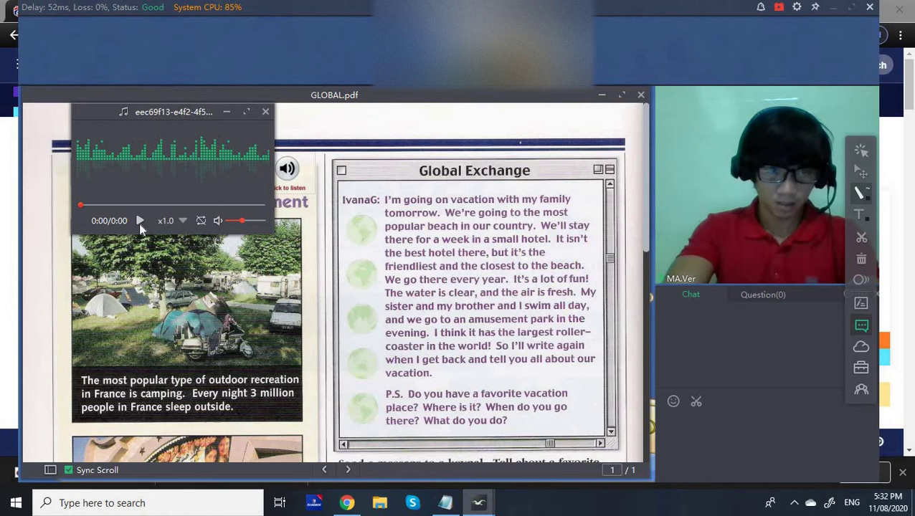
Step: Play the uploaded MP3 in the classroom and move its player to the lower edge of the GLOBAL.pdf page
click(140, 222)
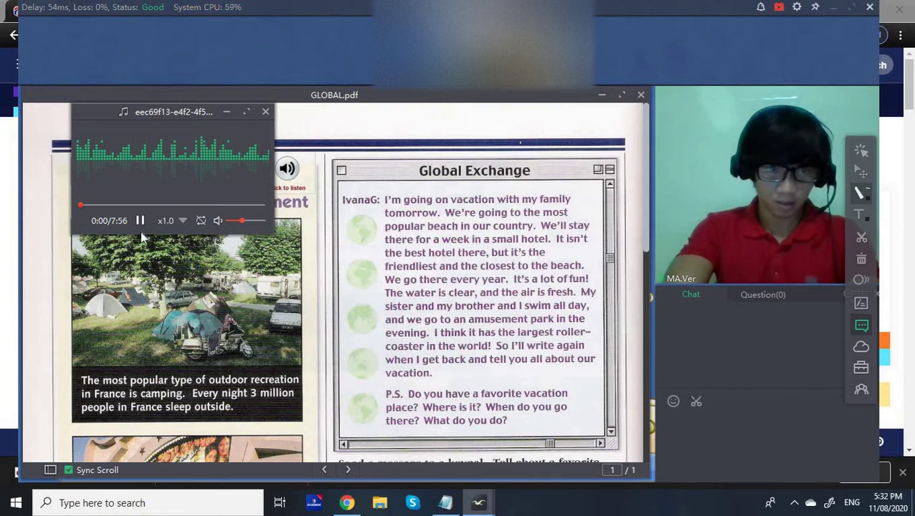
drag(192, 114, 405, 288)
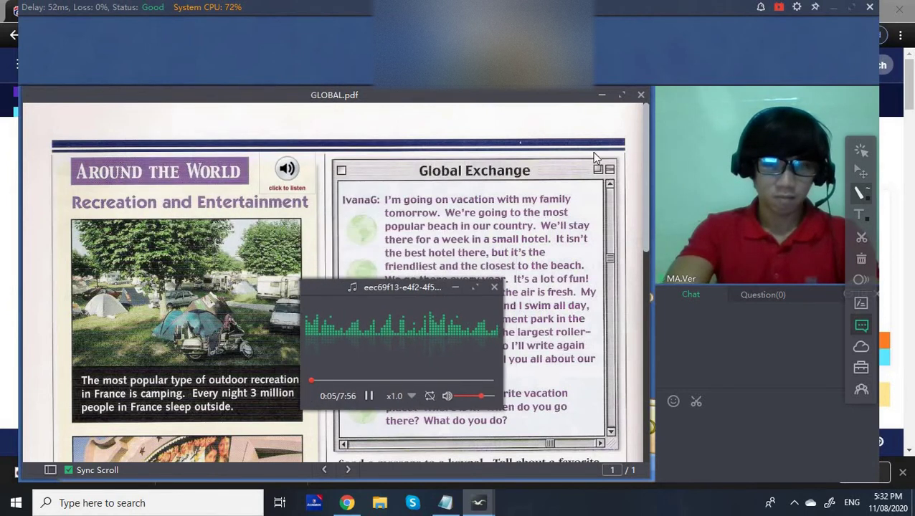
drag(591, 151, 151, 94)
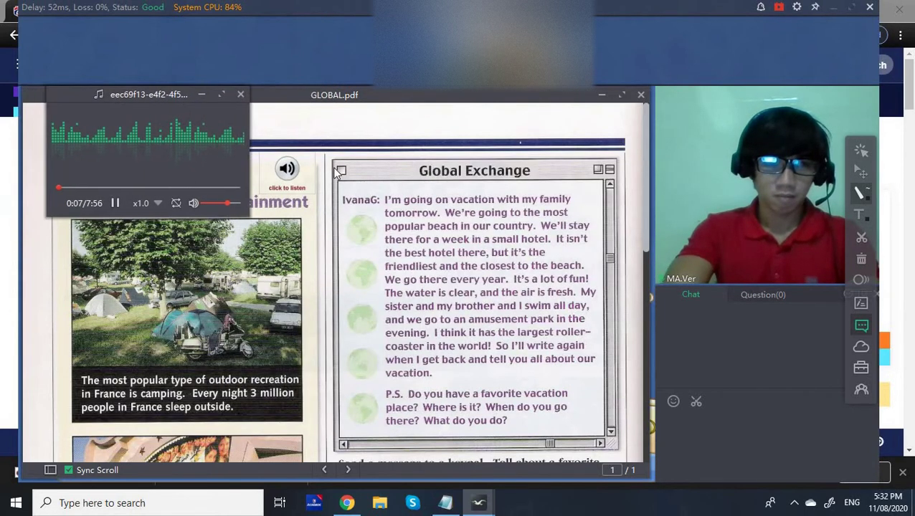
drag(339, 172, 494, 454)
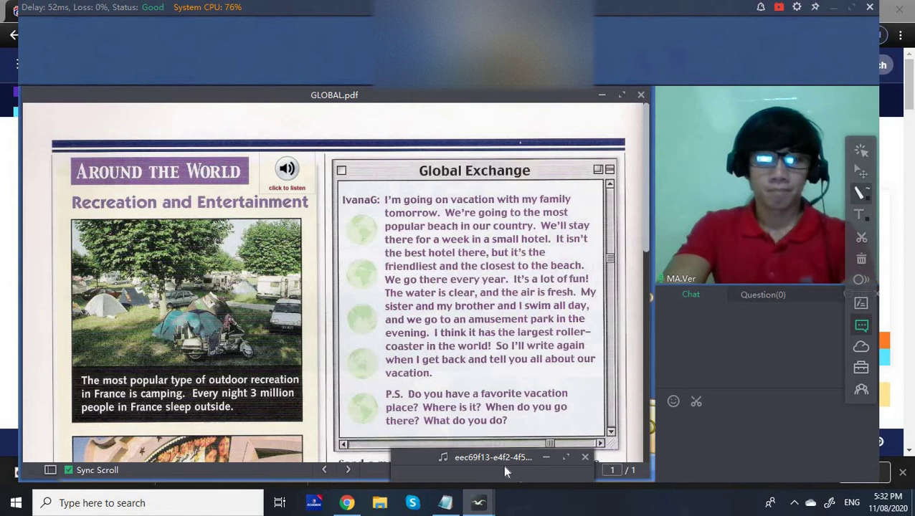
drag(502, 456, 460, 430)
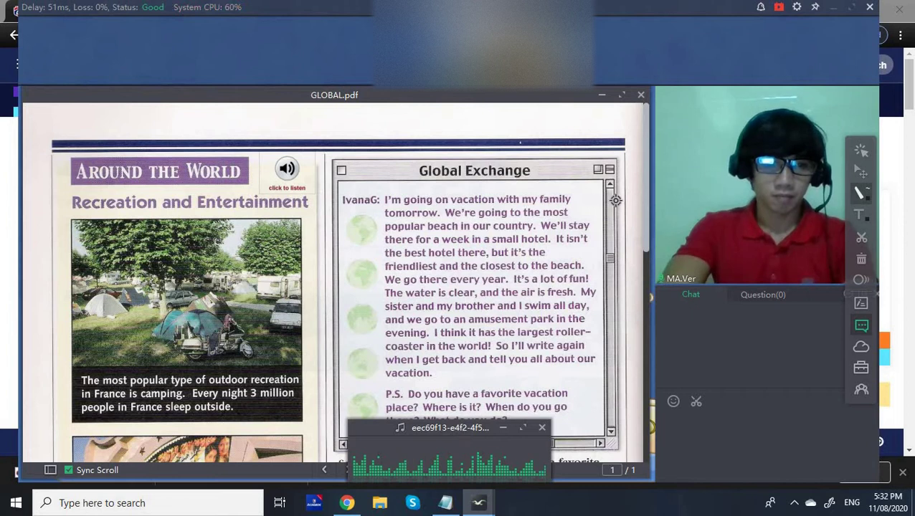
drag(439, 426, 459, 354)
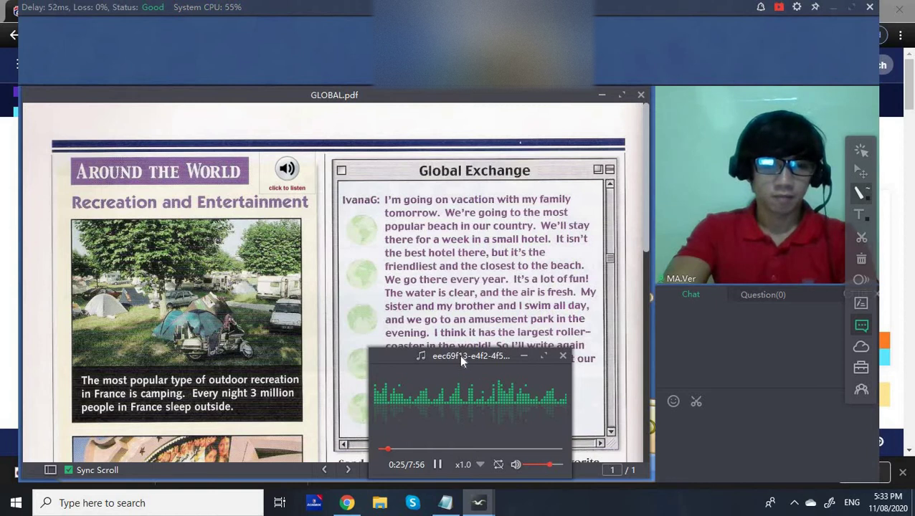
drag(459, 354, 485, 446)
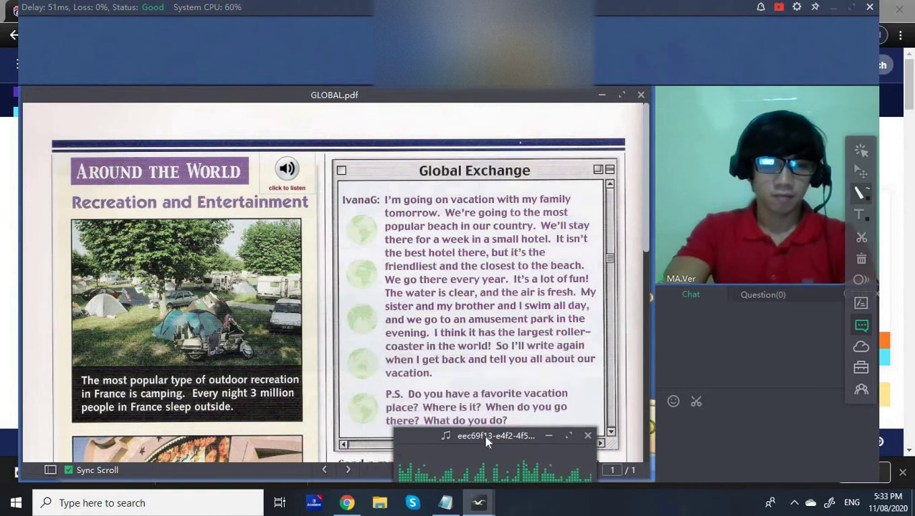
Step: Set the drawing pen's colour to red and show GLOBAL.pdf down to the "What Are They Saying?" illustration
click(861, 192)
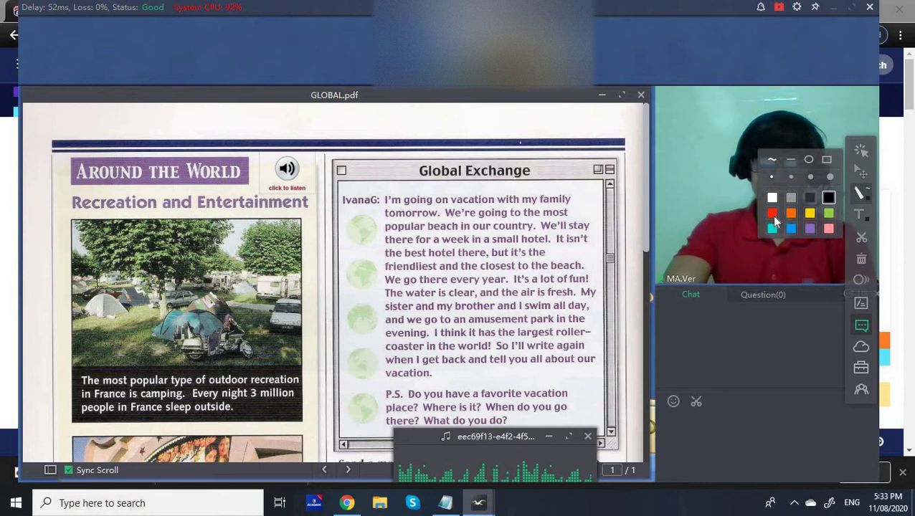
click(772, 213)
scroll(643, 212, down, 3)
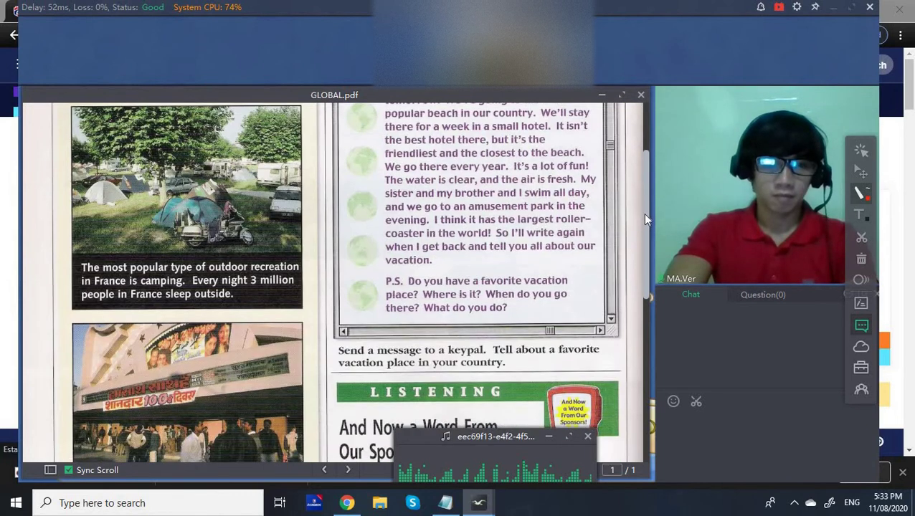
scroll(642, 213, down, 1)
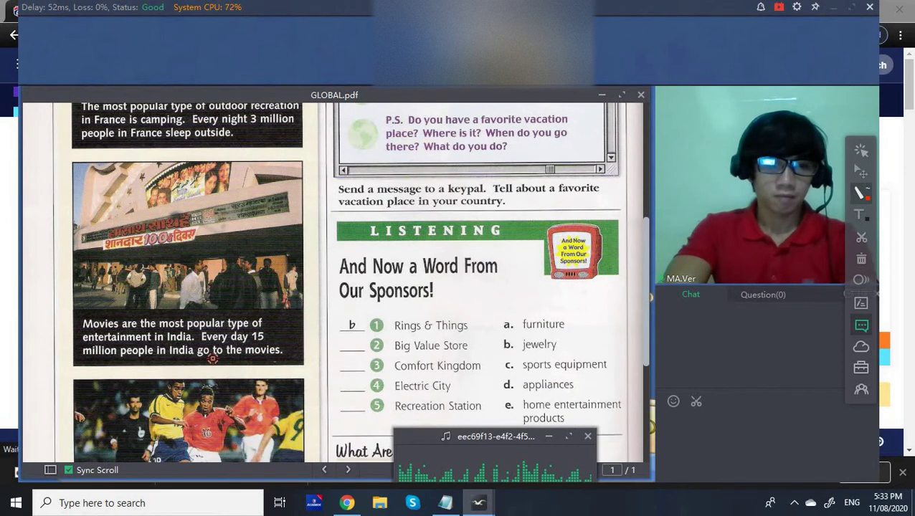
scroll(219, 354, down, 1)
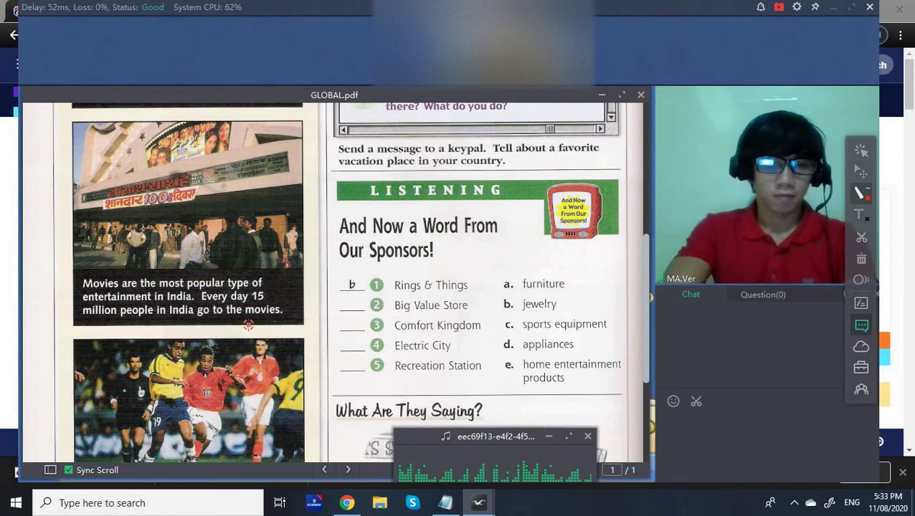
scroll(248, 324, down, 4)
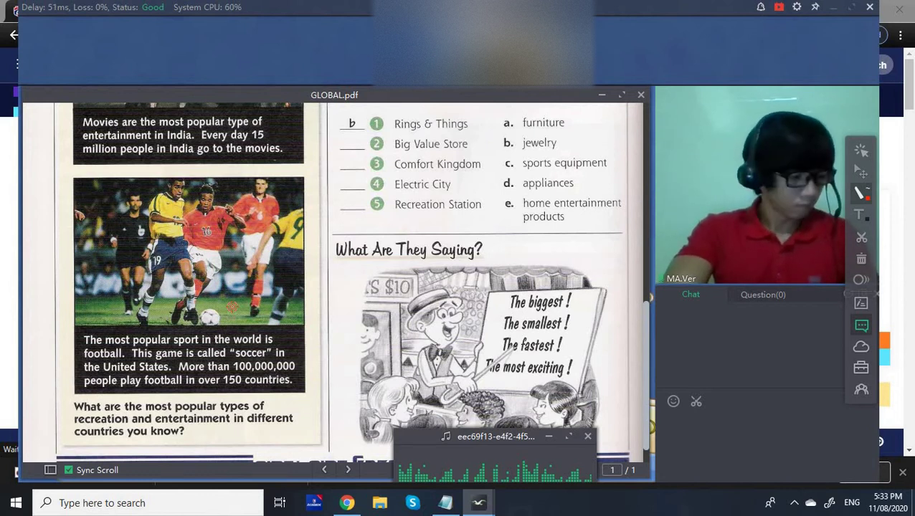
Step: Adjust the system volume and bring GLOBAL.pdf back to the Around the World and Global Exchange section
key(XF86AudioRaiseVolume)
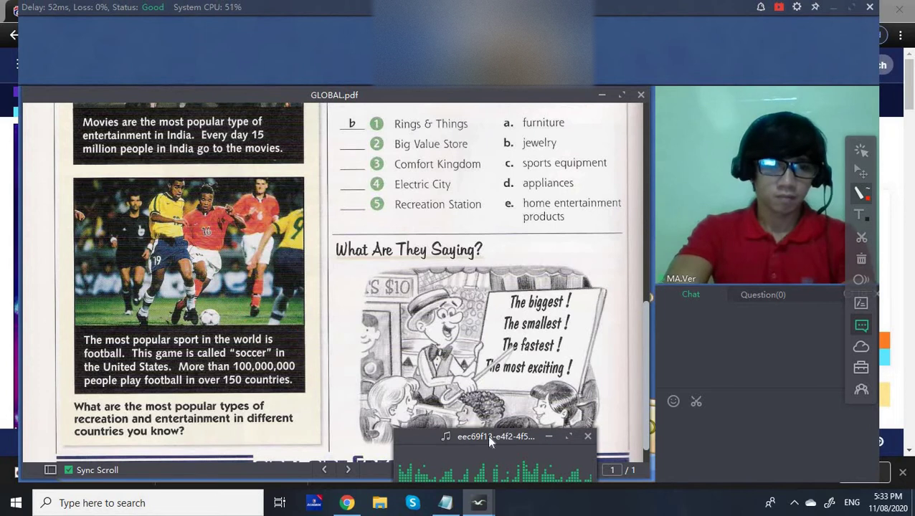
mouse_move(487, 434)
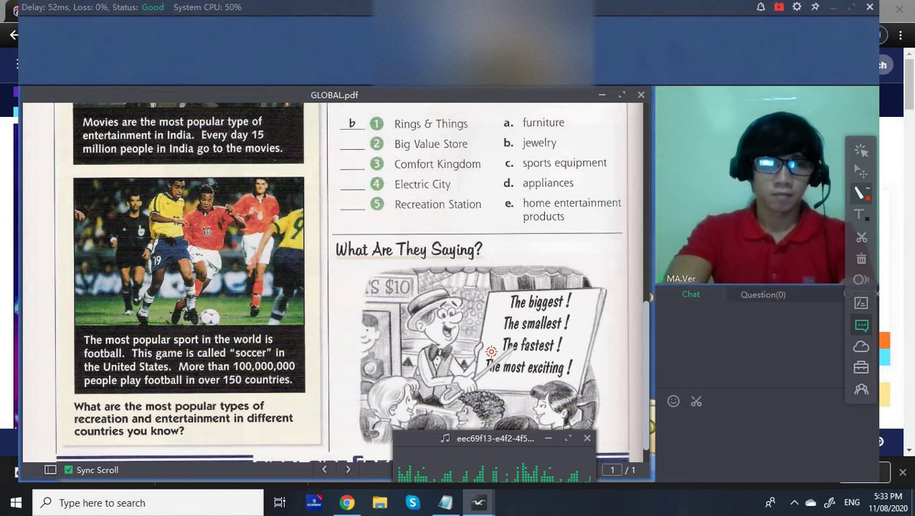
scroll(491, 353, up, 10)
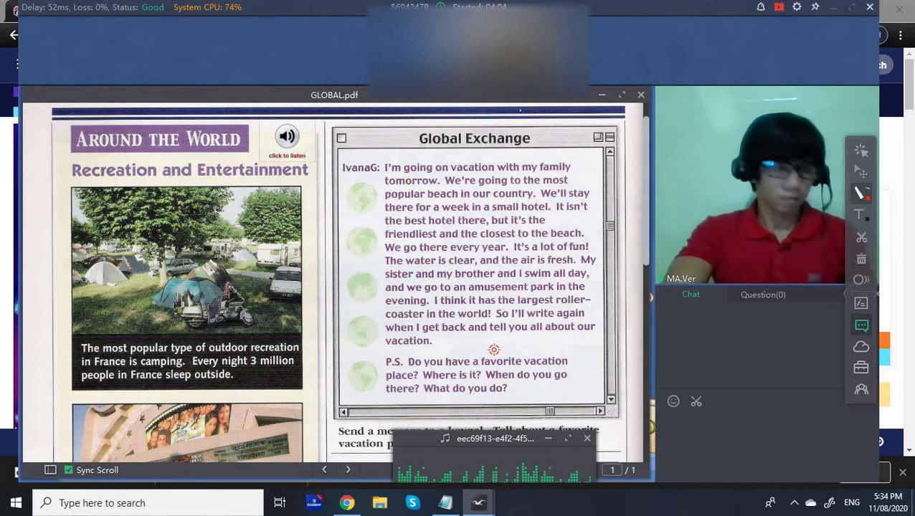
key(XF86AudioLowerVolume)
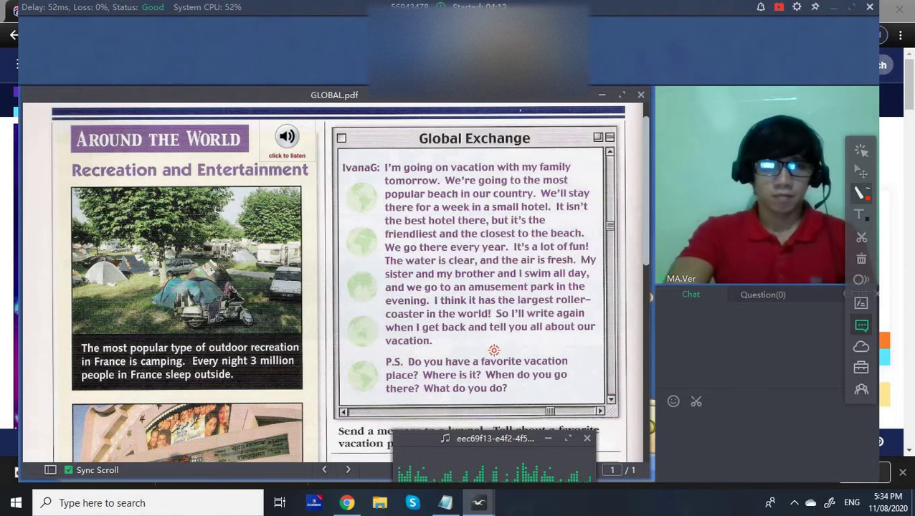
key(XF86AudioLowerVolume)
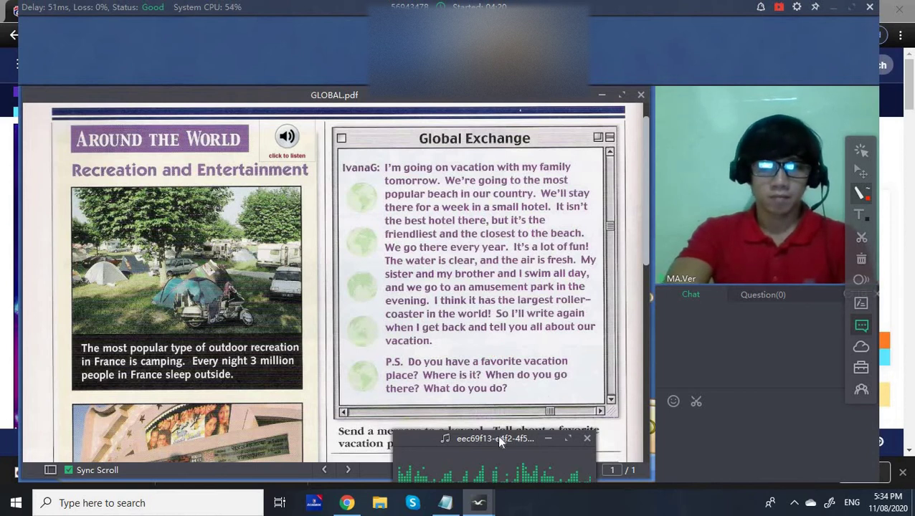
Step: Place the audio player over the Recreation and Entertainment column, with a slightly lower playback volume and a taller window
drag(497, 435, 194, 252)
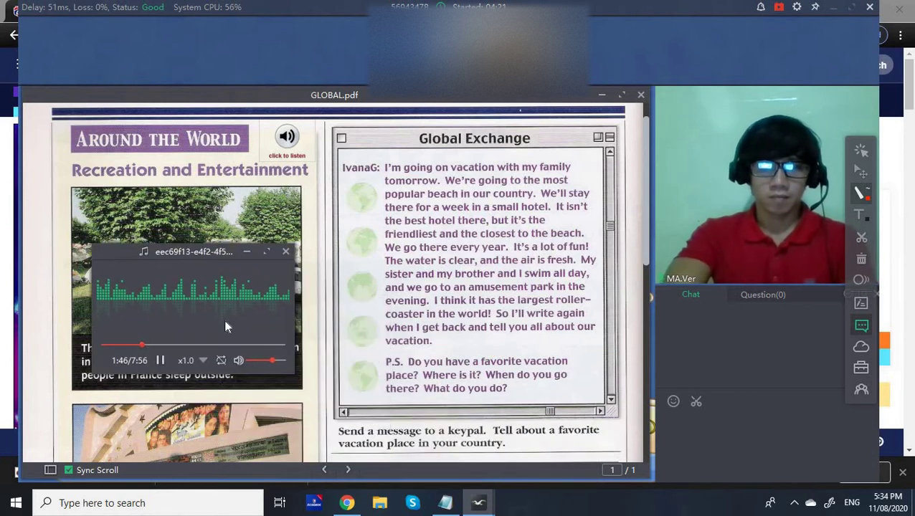
click(266, 361)
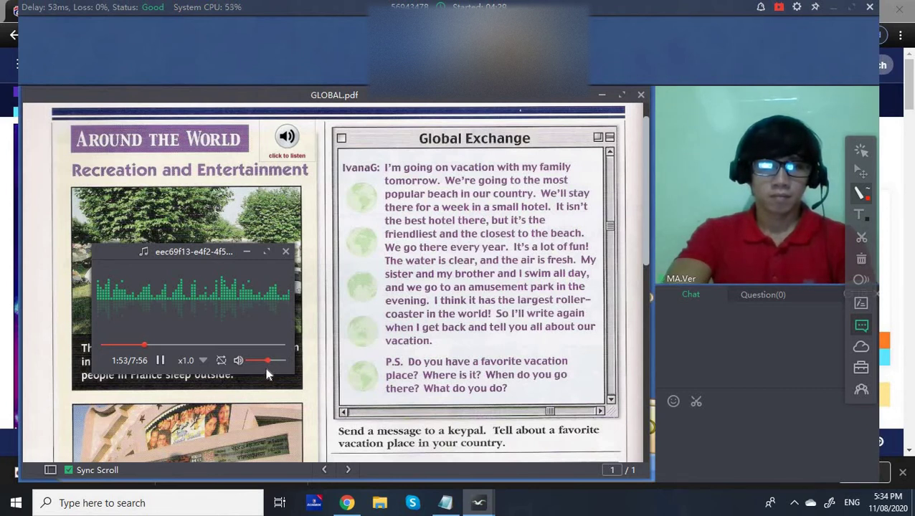
drag(287, 387, 287, 452)
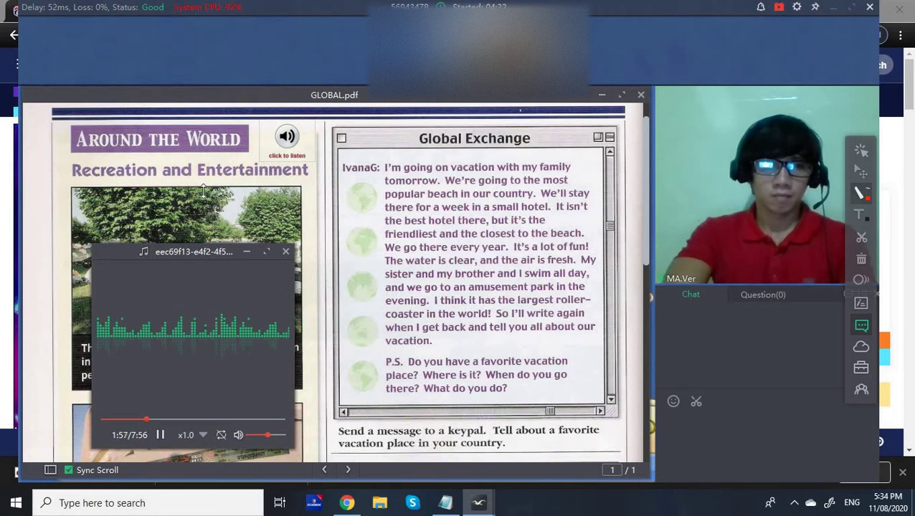
drag(203, 190, 183, 142)
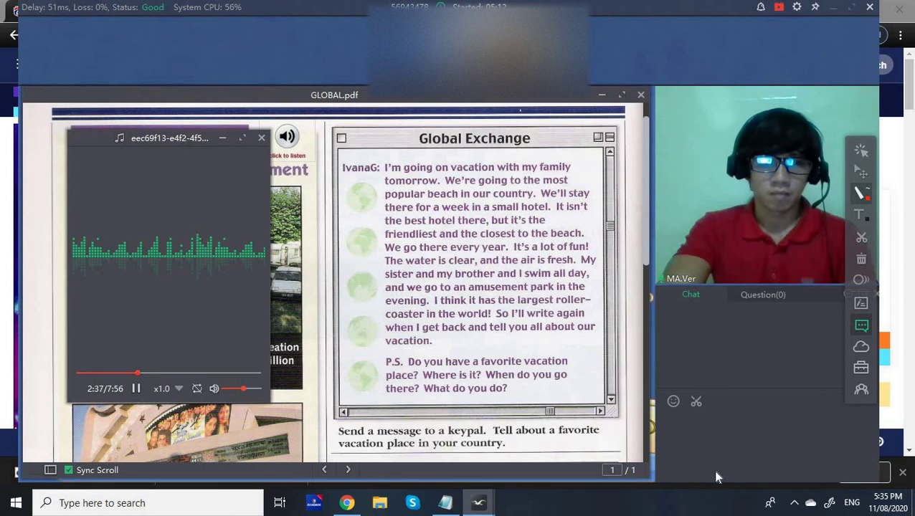
click(794, 504)
right_click(807, 451)
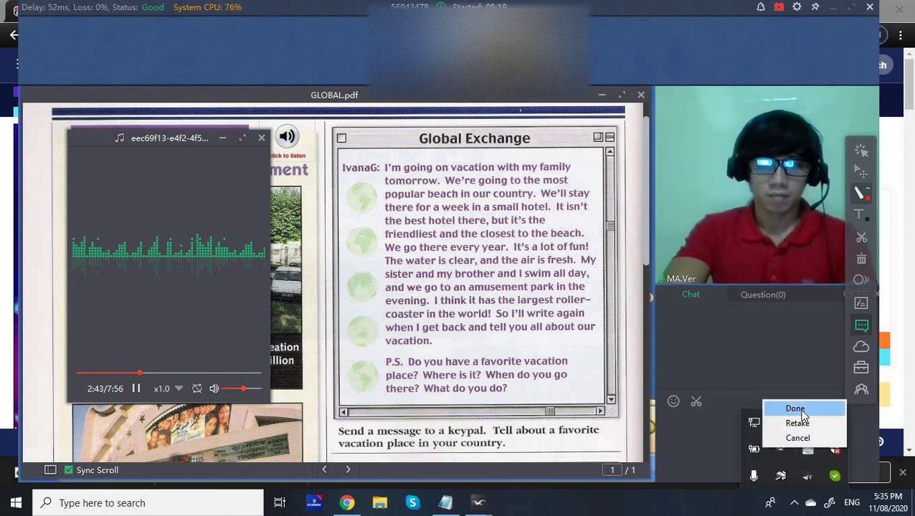